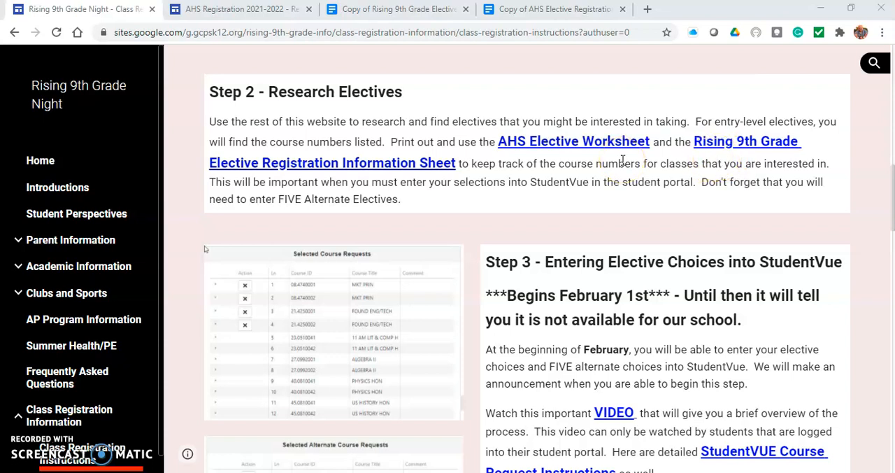
Step: Open the AHS Registration 2021-2022 site and look through the Rising 9th Grade and AHS elective registration information documents
left_click(249, 11)
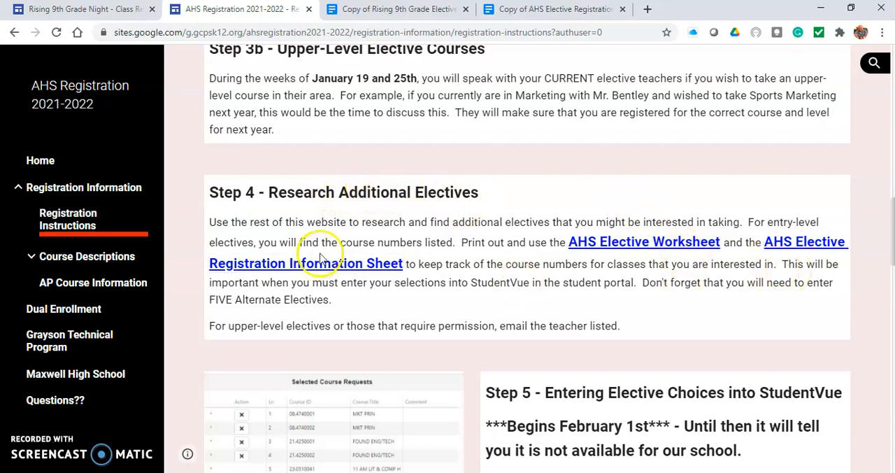
left_click(424, 12)
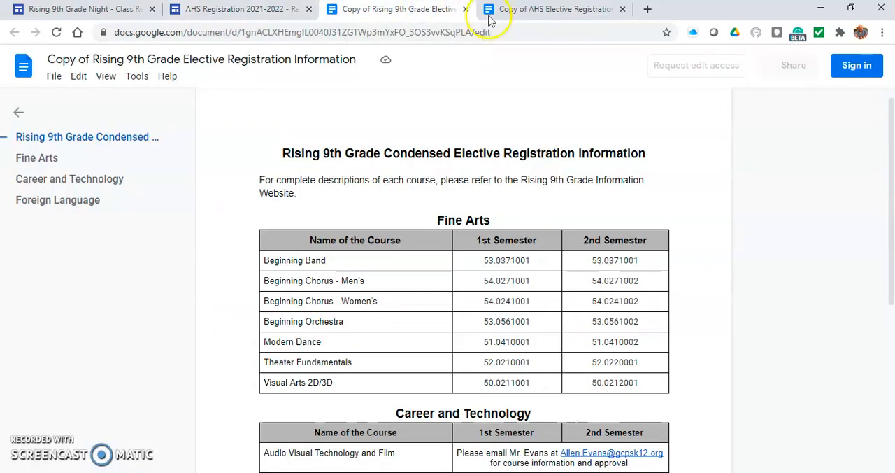
left_click_drag(888, 130, 849, 320)
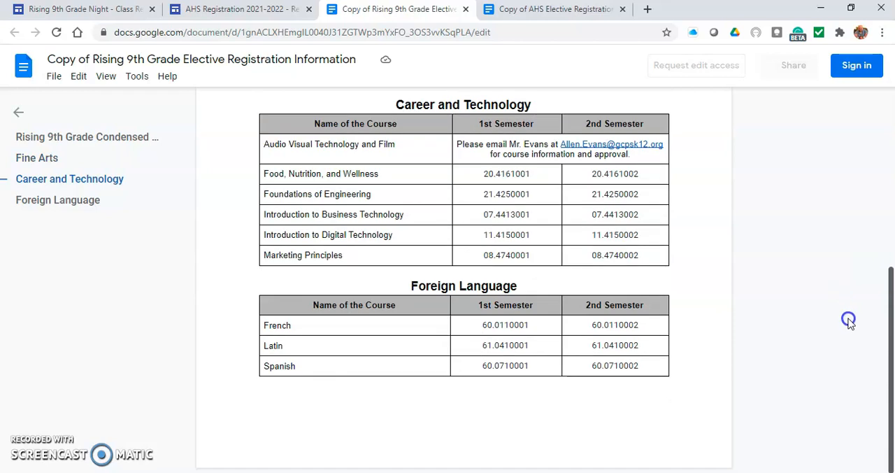
left_click(566, 11)
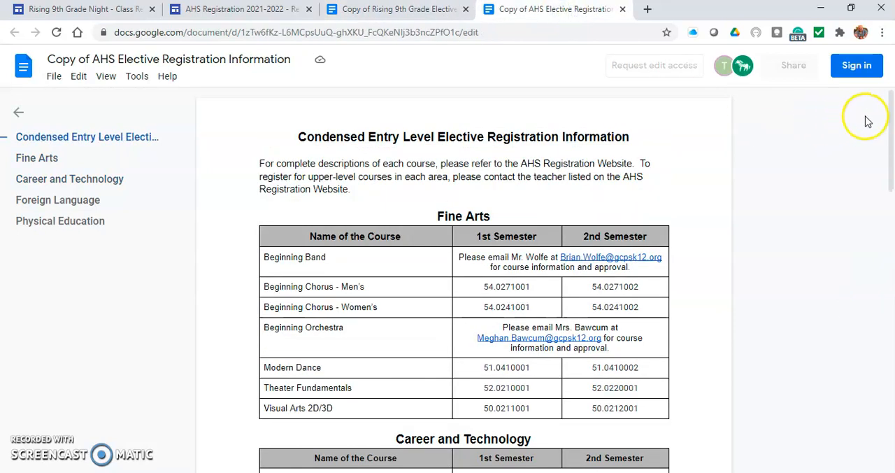
left_click_drag(892, 112, 798, 82)
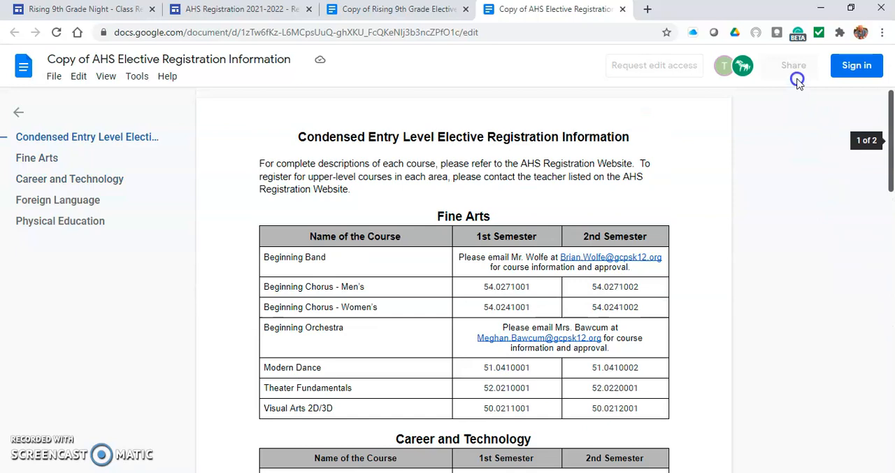
Step: Switch to the ParentVUE window and open the student's course requests for changing
mouse_move(288, 472)
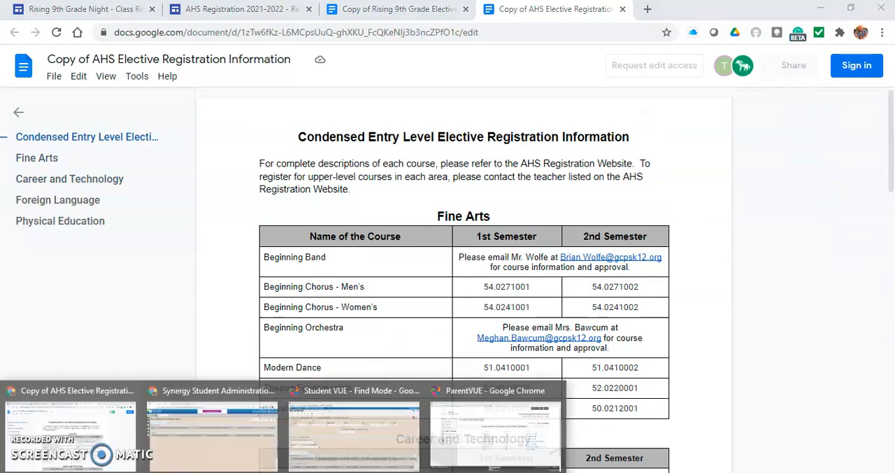
left_click(501, 434)
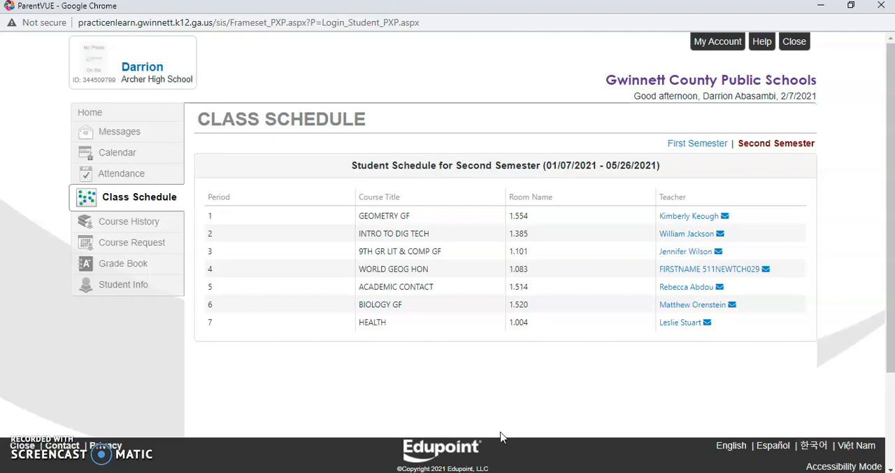
left_click(143, 250)
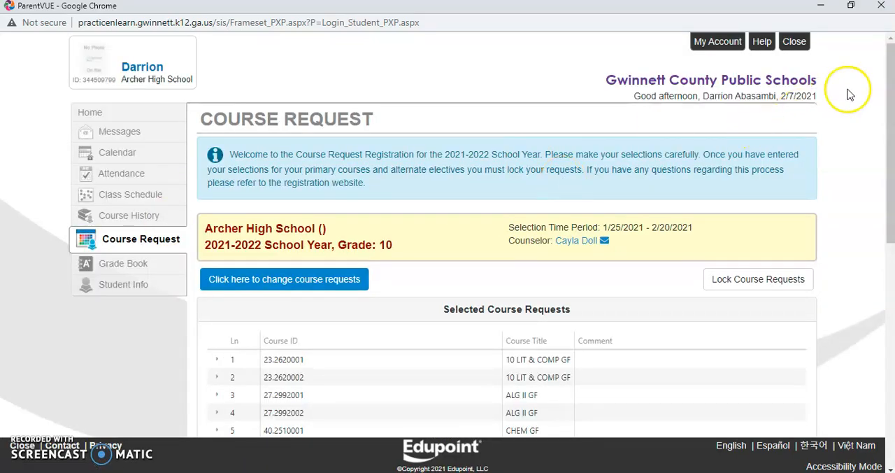
left_click_drag(890, 85, 859, 129)
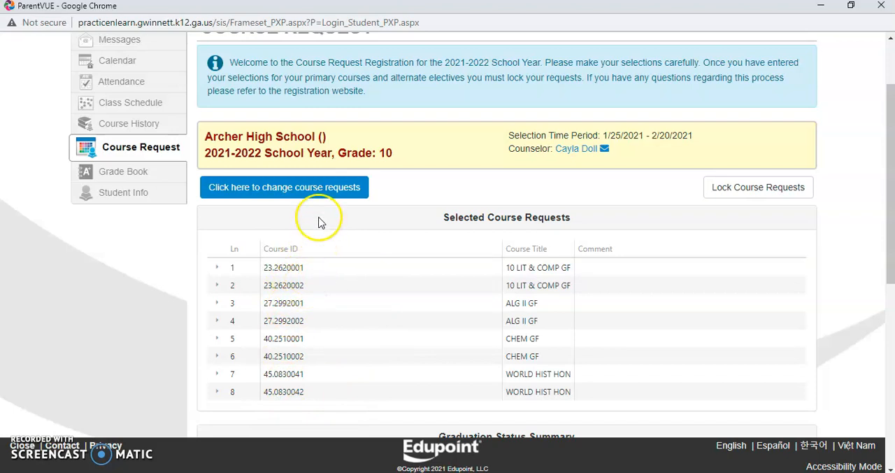
left_click(290, 191)
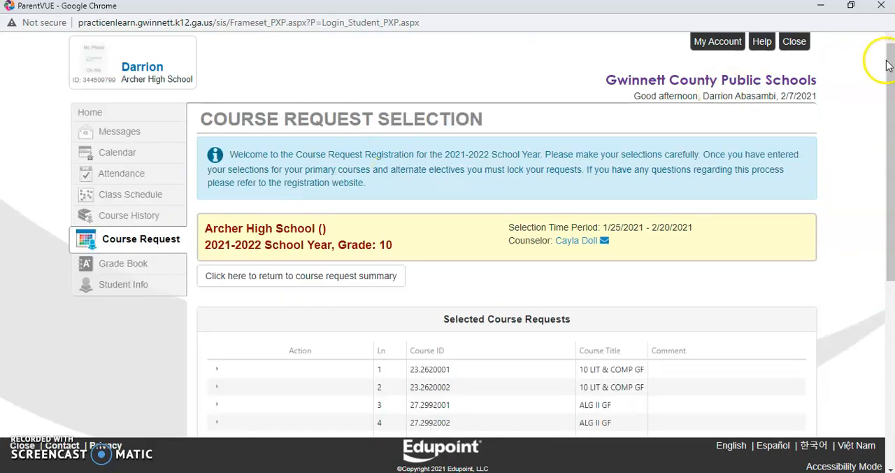
Step: Search the courses for course ID 60.0710001 and add it as a course request
left_click_drag(890, 84, 834, 235)
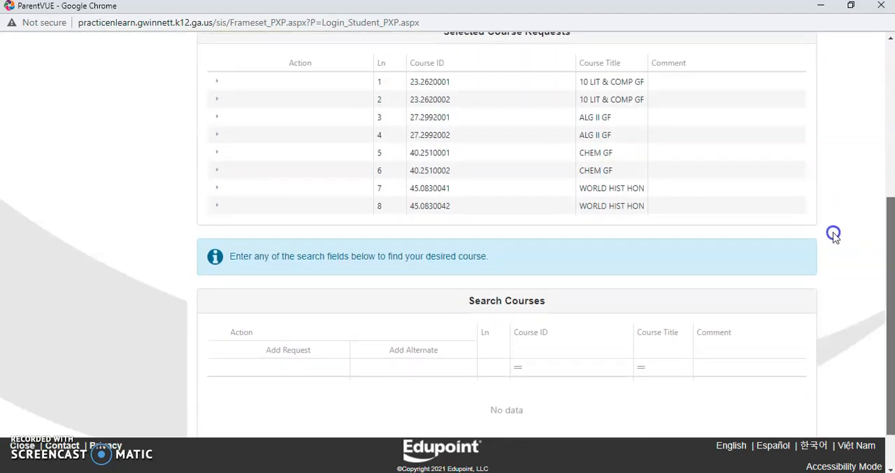
left_click_drag(834, 235, 833, 190)
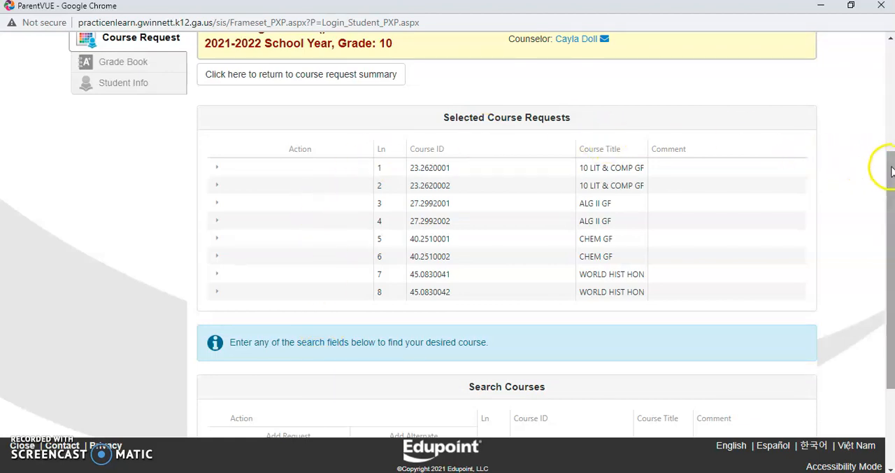
scroll(890, 168, "down", 2)
left_click_drag(891, 187, 873, 237)
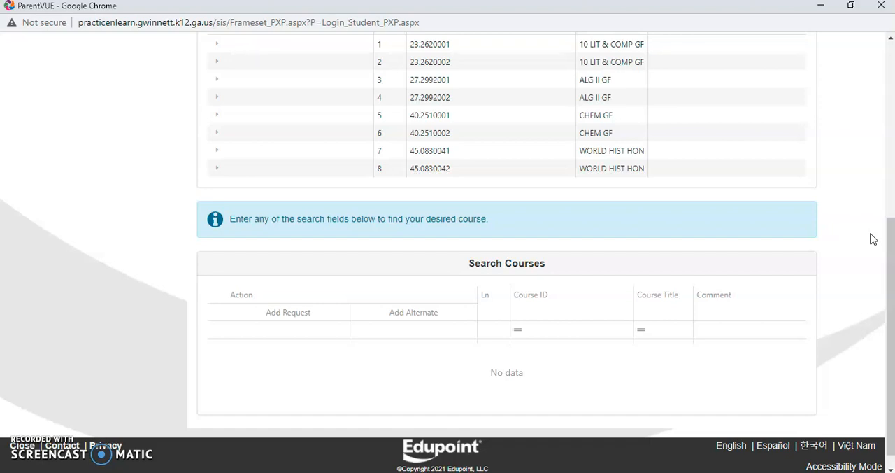
left_click(541, 332)
left_click(534, 333)
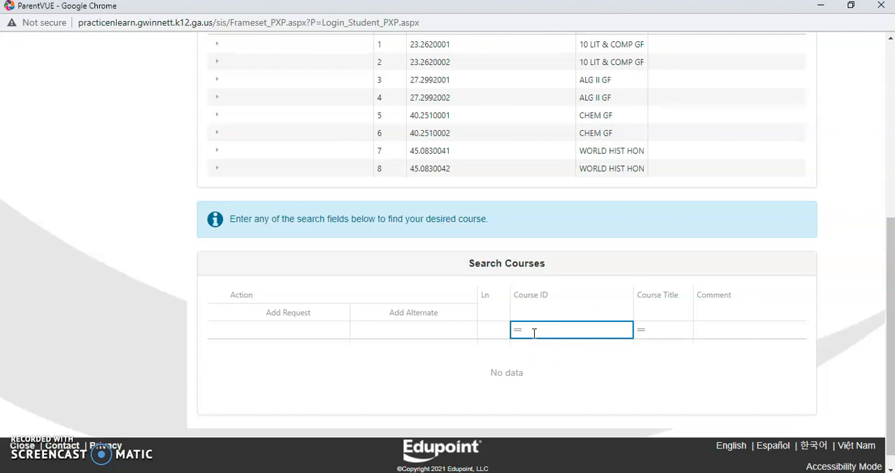
type("6")
type("0")
type(".")
type("0")
type("710")
type("001")
left_click(560, 328)
type("0")
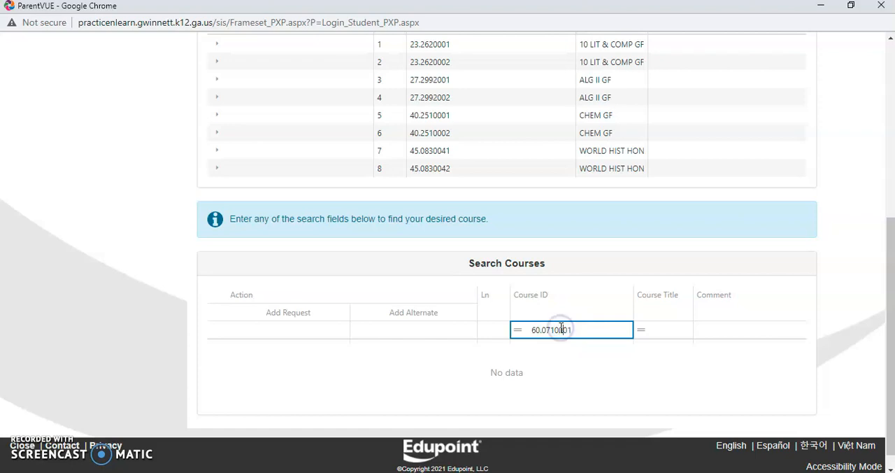
key("Return")
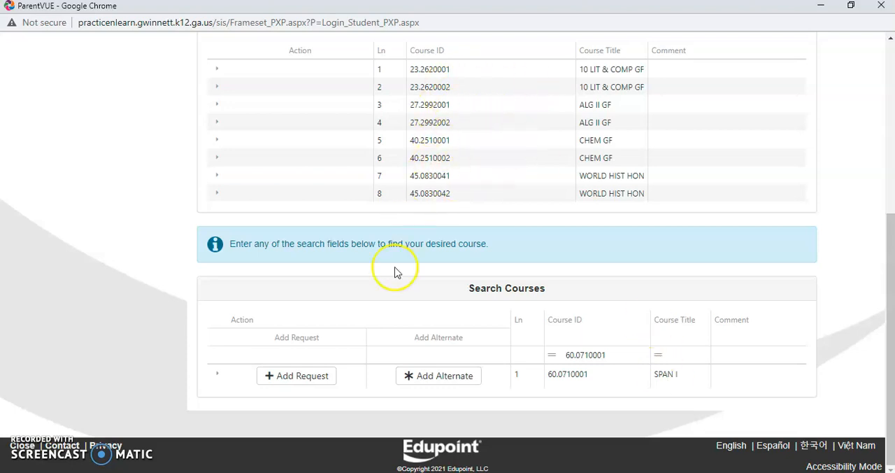
left_click(302, 377)
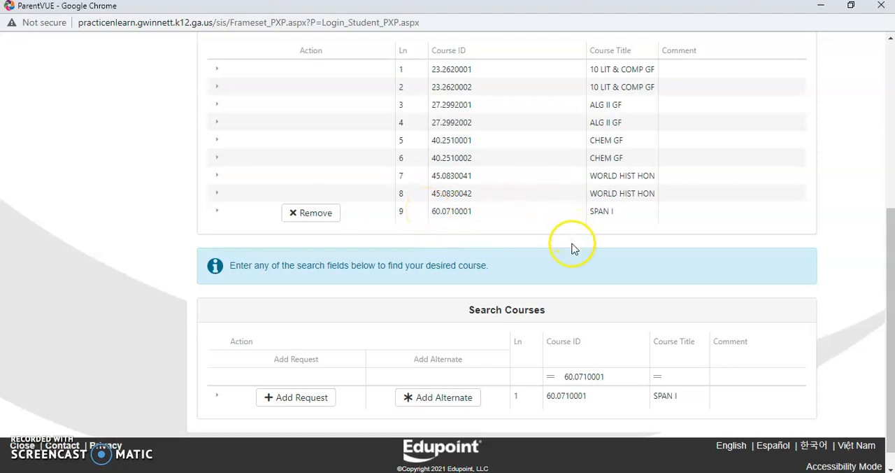
Step: Change the course ID search to 60.0710002 and add that second-semester Spanish course as a request
left_click(609, 374)
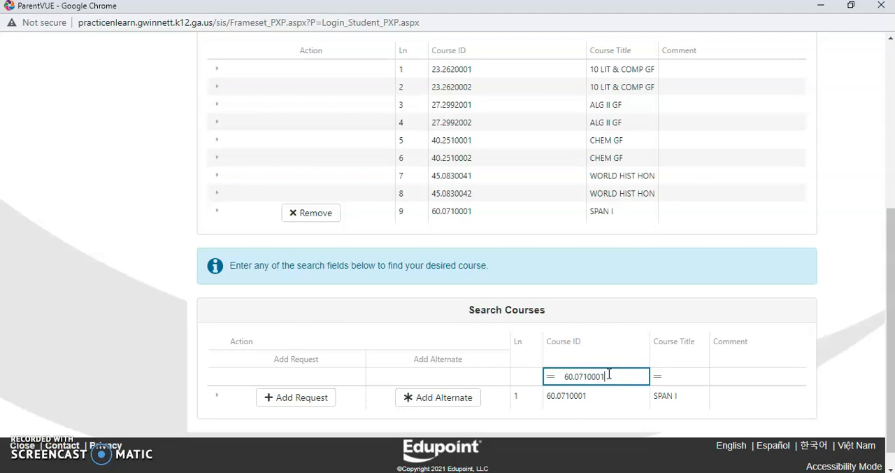
key("BackSpace")
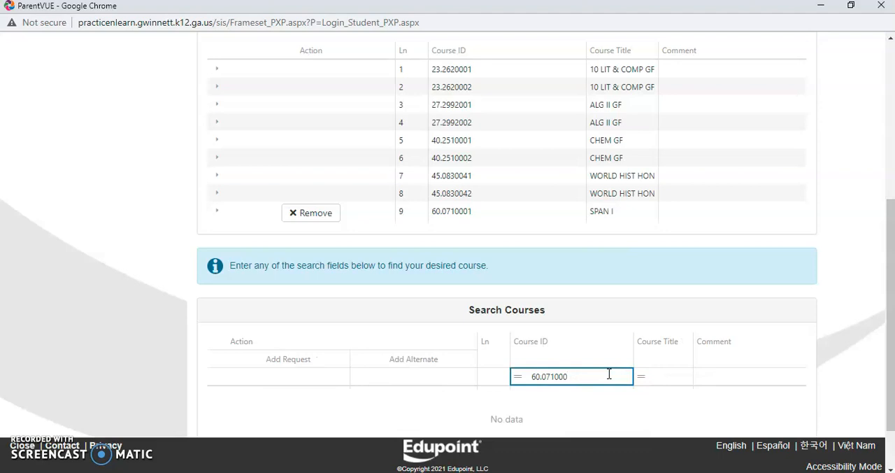
type("2")
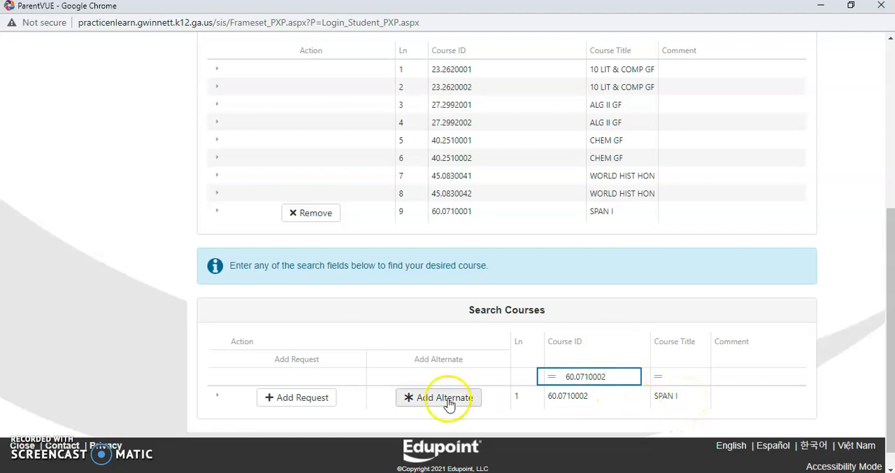
left_click(297, 397)
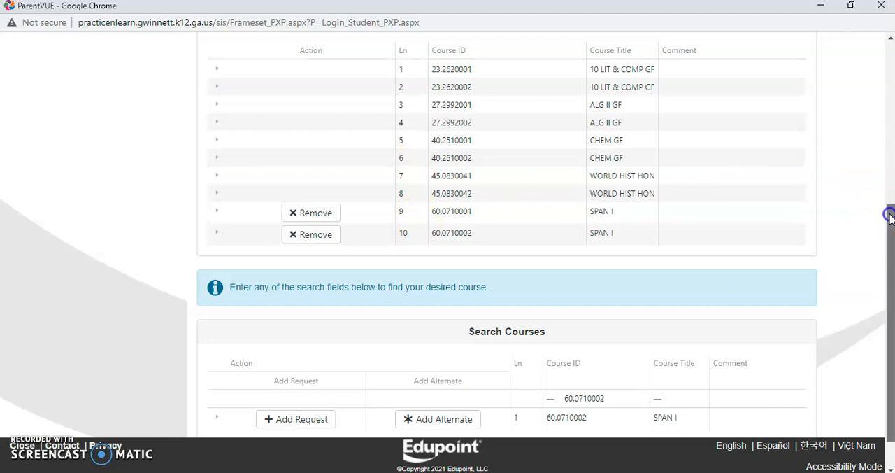
Step: Replace the course ID search with 08.4740001 and add the Marketing Principles course as a request
left_click_drag(892, 219, 886, 244)
left_click(620, 353)
key("BackSpace")
key("BackSpace")
key("BackSpace")
key("BackSpace")
key("BackSpace")
key("BackSpace")
key("BackSpace")
key("BackSpace")
key("BackSpace")
key("BackSpace")
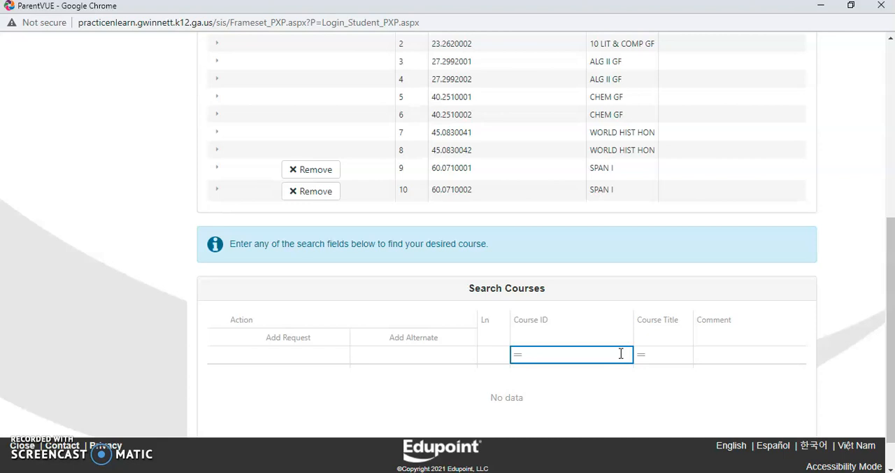
type("08.4740001")
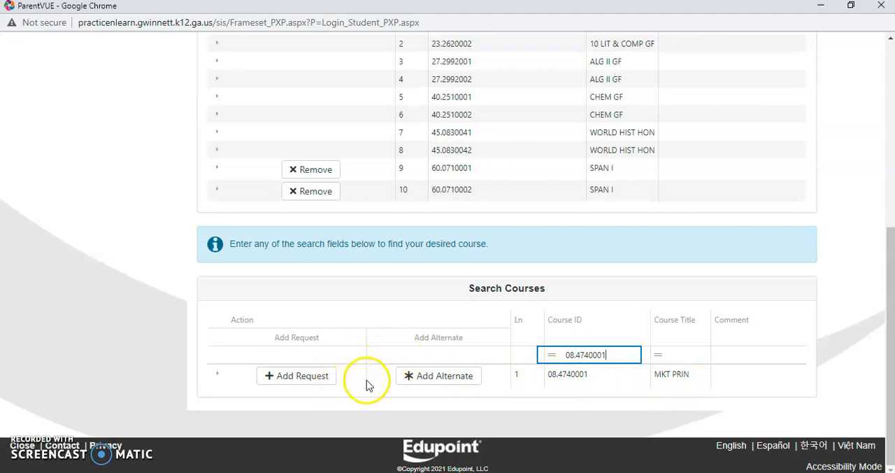
left_click(320, 384)
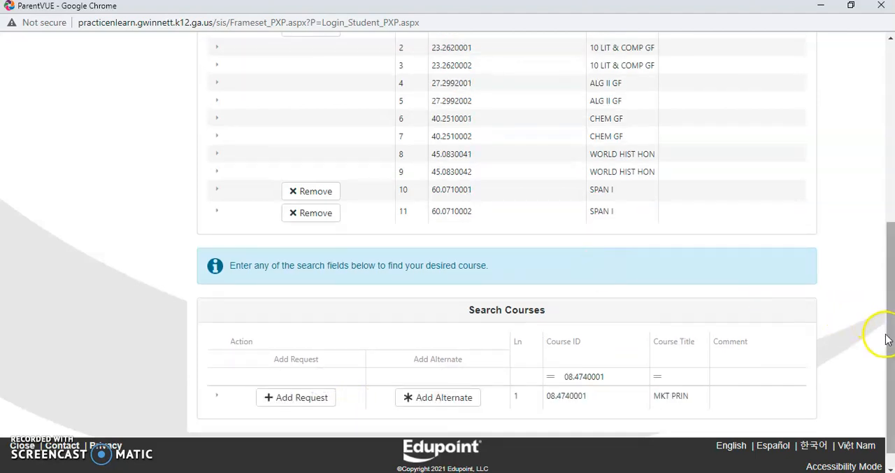
Step: Change the course ID search to 08.4740002 and add the second-semester Marketing Principles course as a request
left_click_drag(891, 326, 880, 358)
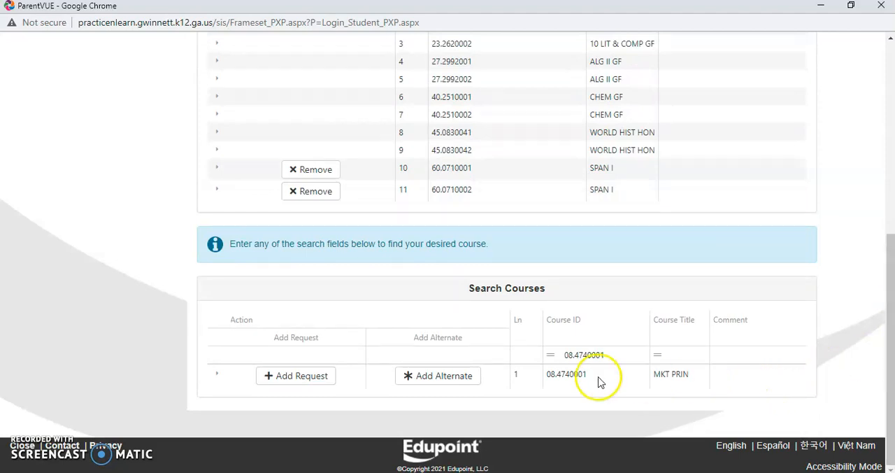
left_click(615, 354)
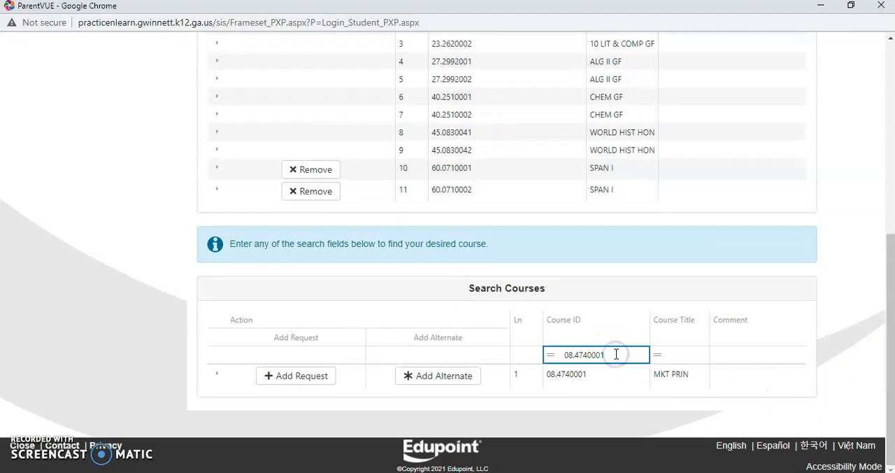
key("BackSpace")
type("2")
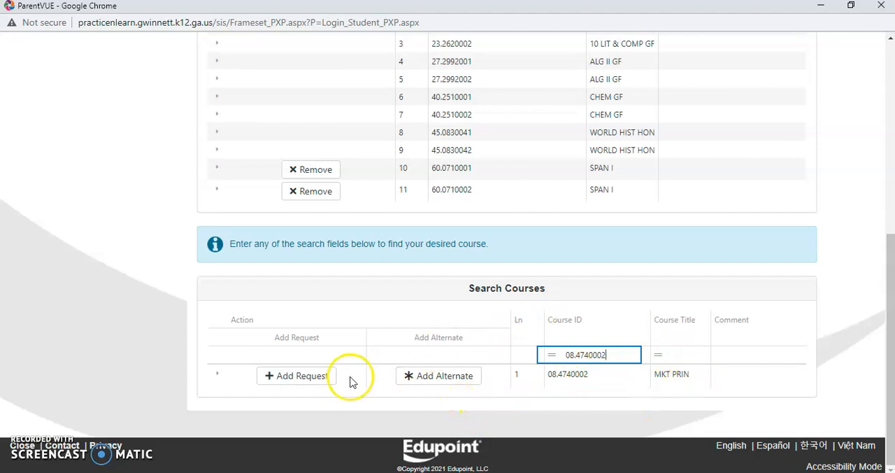
left_click(327, 380)
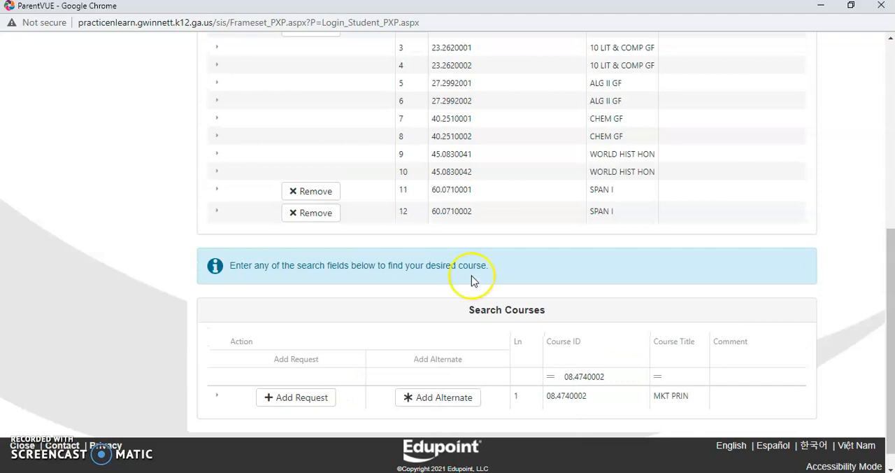
Step: Review the selected course requests, and search the courses for course ID 11.4150001
left_click_drag(890, 305, 882, 265)
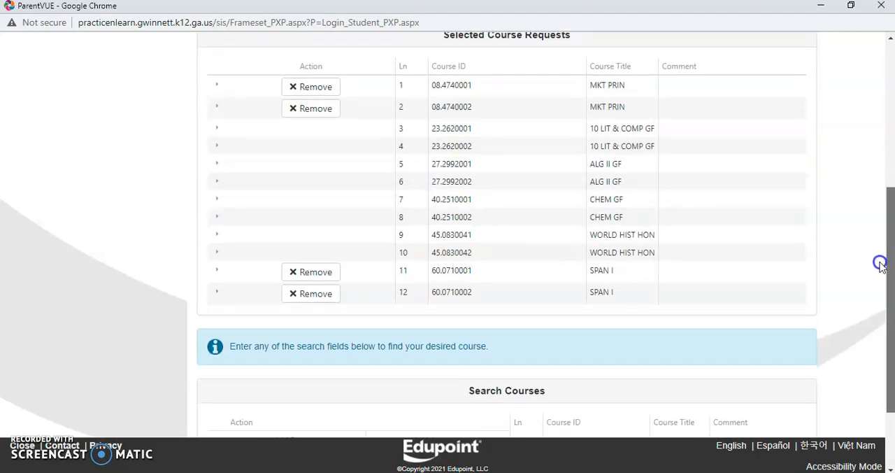
scroll(880, 263, "down", 2)
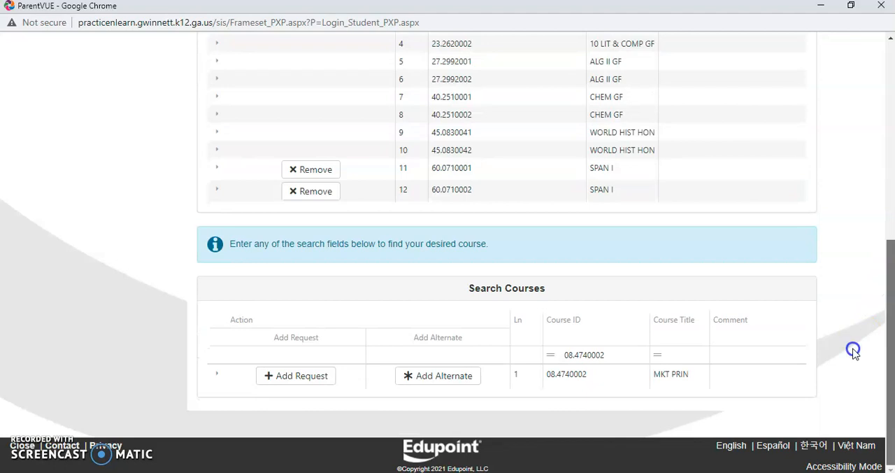
left_click(609, 357)
key("BackSpace")
key("BackSpace")
key("BackSpace")
key("BackSpace")
key("BackSpace")
key("BackSpace")
key("BackSpace")
key("BackSpace")
key("BackSpace")
key("BackSpace")
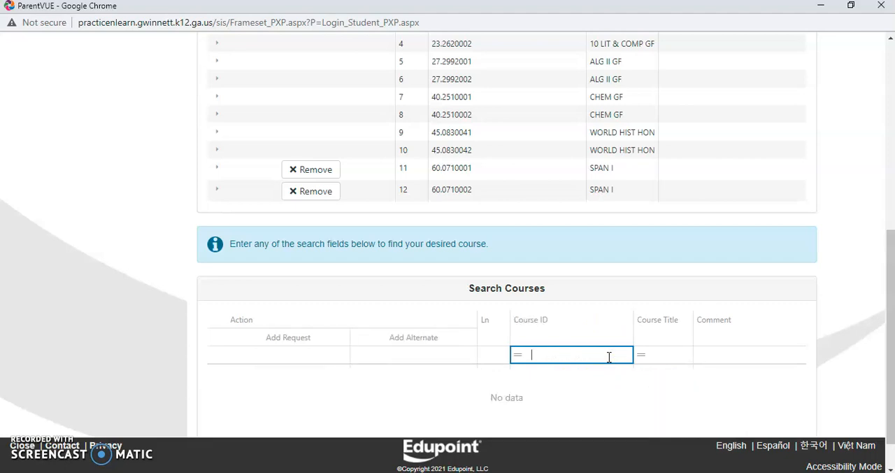
type("11.4150001")
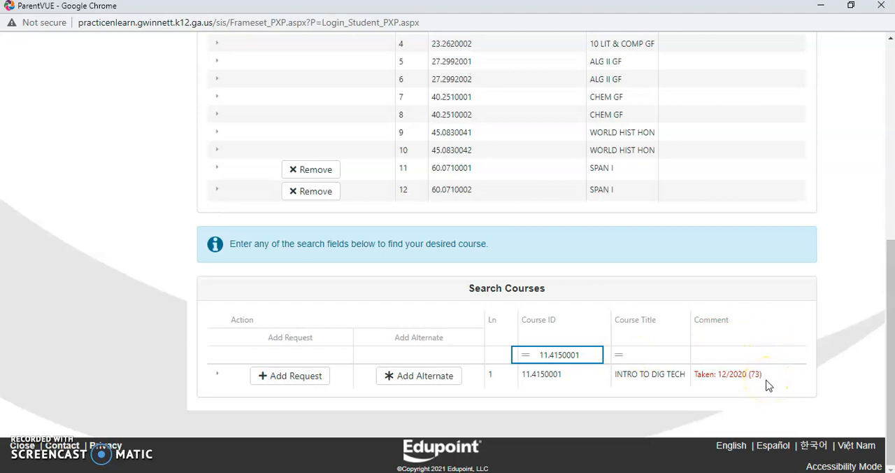
Step: Replace the course ID search with 07.4413001 and try to add the Introduction to Business Technology course as a request
key("BackSpace")
key("BackSpace")
key("BackSpace")
key("BackSpace")
key("BackSpace")
key("BackSpace")
key("BackSpace")
key("BackSpace")
key("BackSpace")
key("BackSpace")
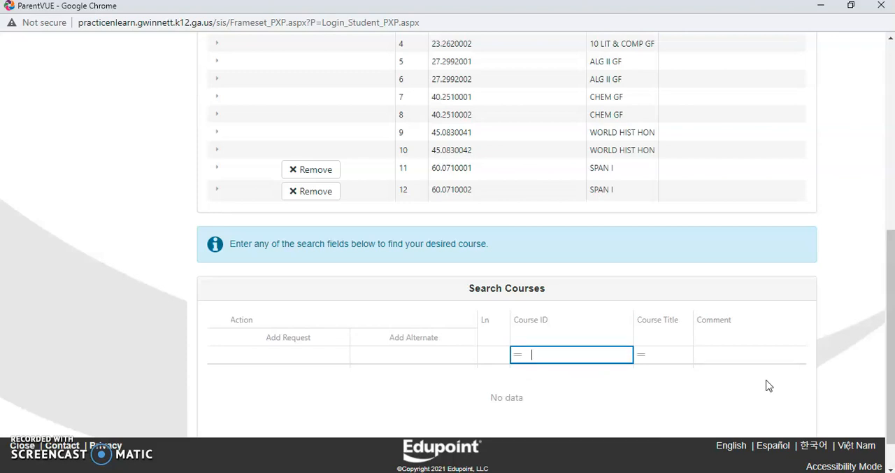
type("07.4413")
type("001")
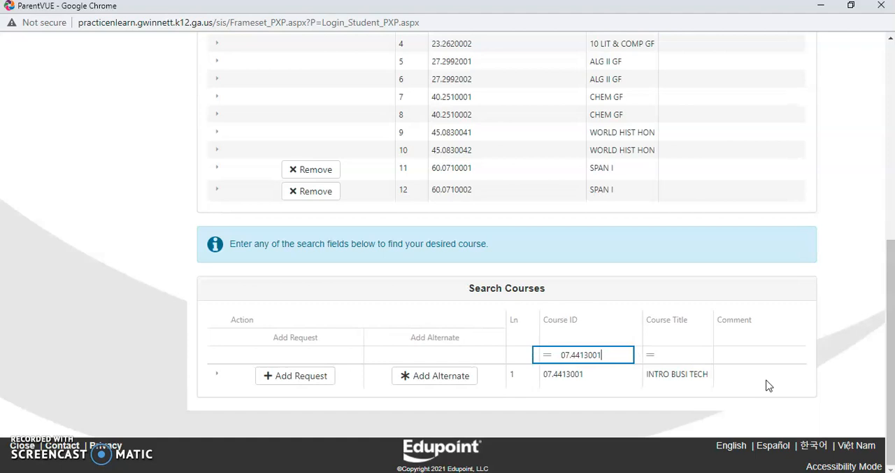
left_click(314, 382)
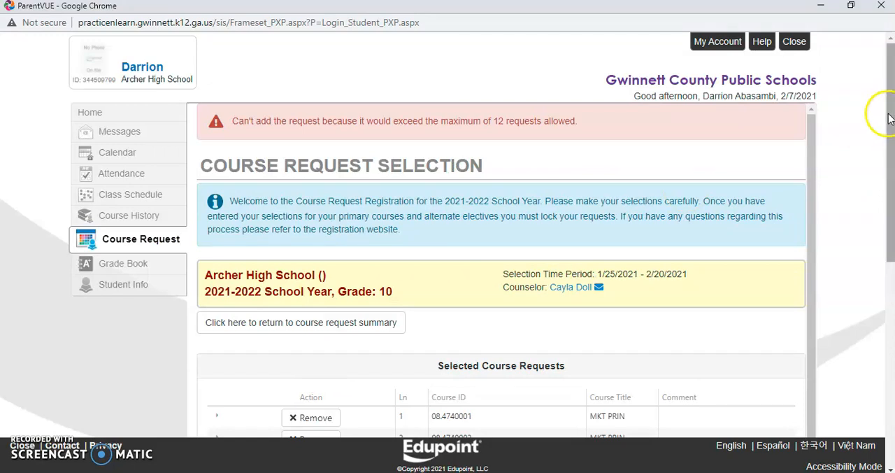
Step: Search the courses again for course ID 07.4413001 and add the Introduction to Business Technology course as an alternate
left_click_drag(892, 119, 891, 163)
scroll(829, 202, "down", 5)
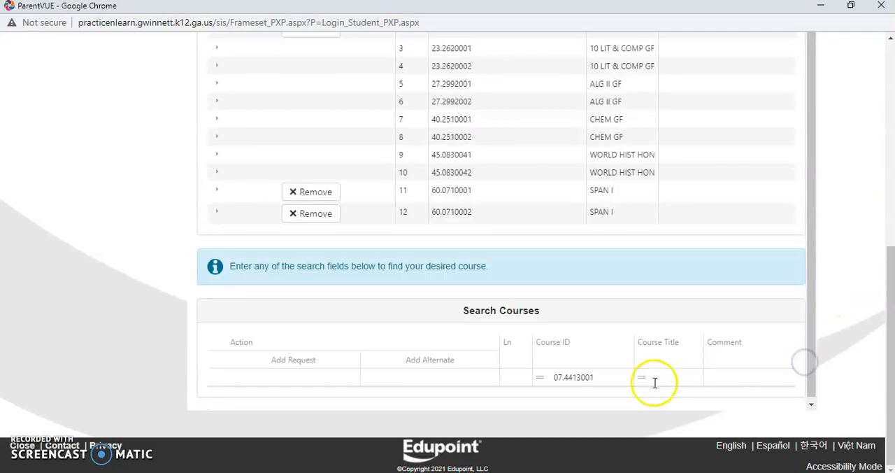
left_click(617, 380)
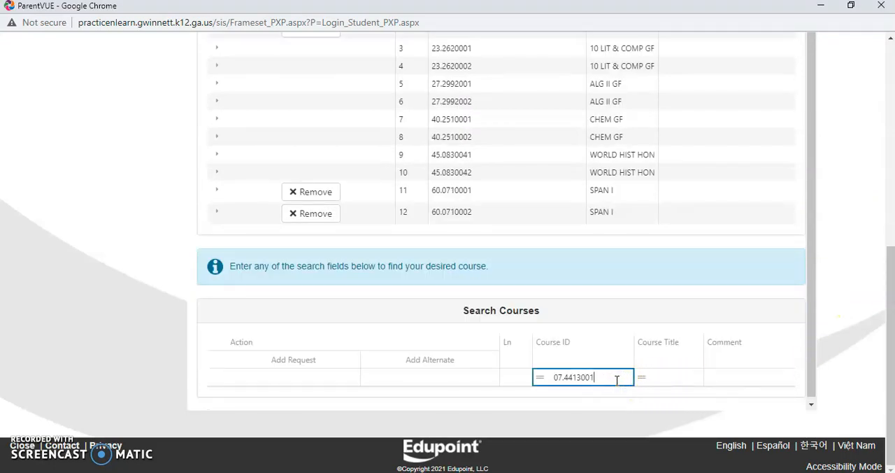
type("1")
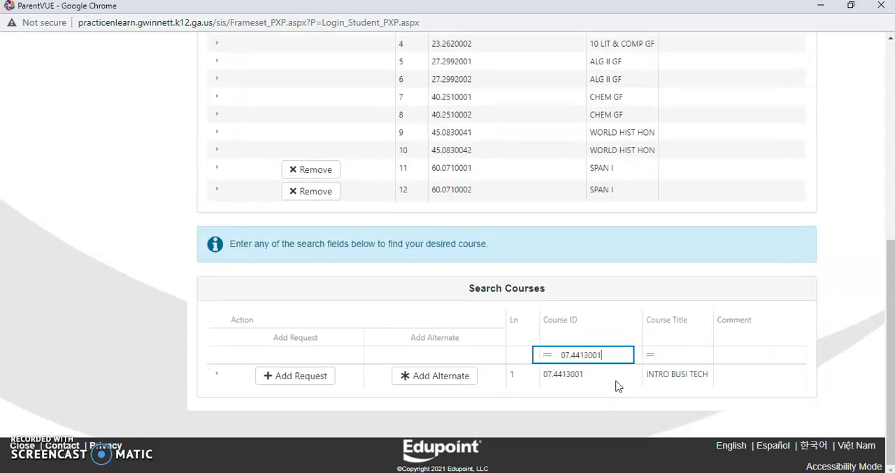
left_click(422, 375)
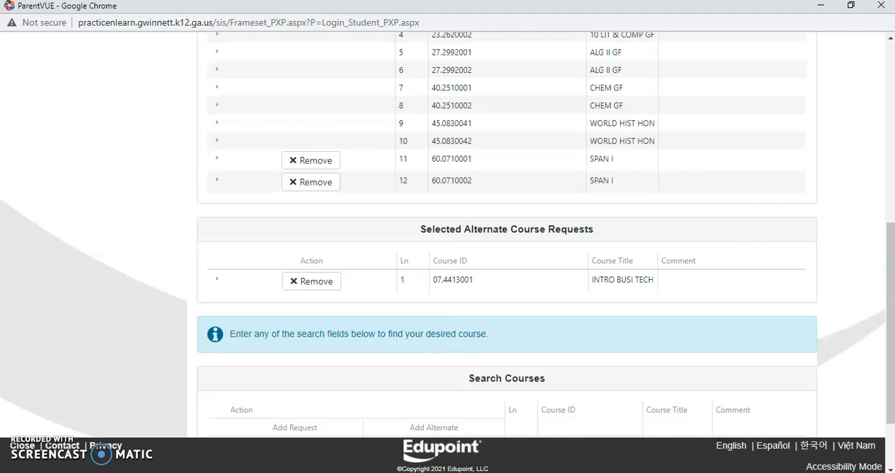
Step: Change the course ID search to 07.4413002 and add the second-semester Introduction to Business Technology course as an alternate
left_click_drag(889, 265, 867, 327)
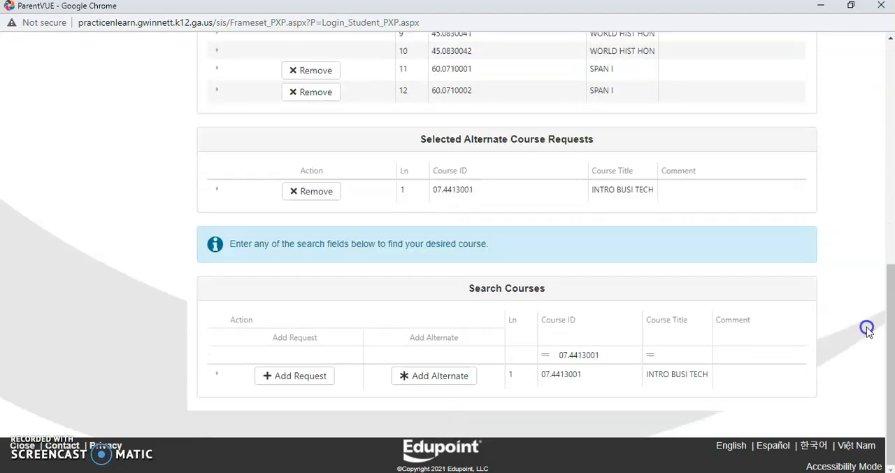
left_click(602, 353)
key("BackSpace")
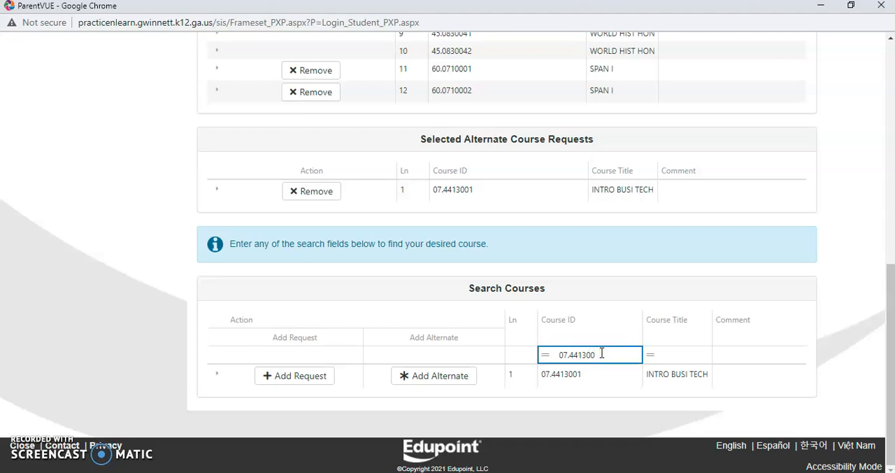
type("2")
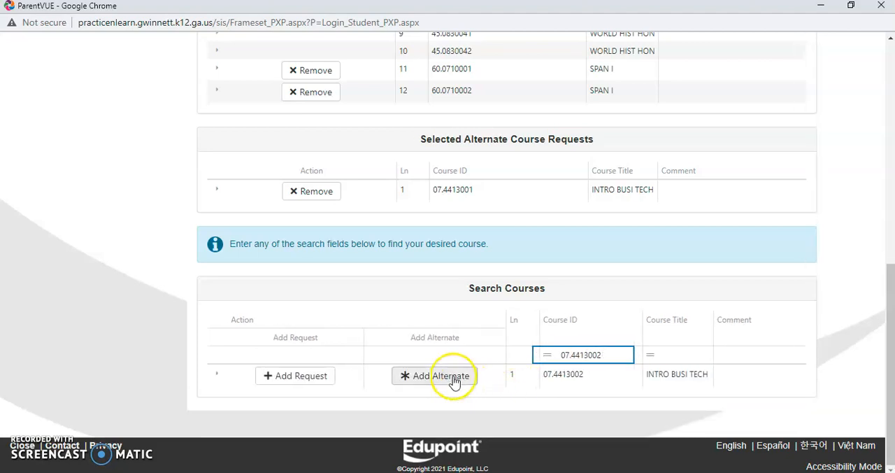
left_click(408, 380)
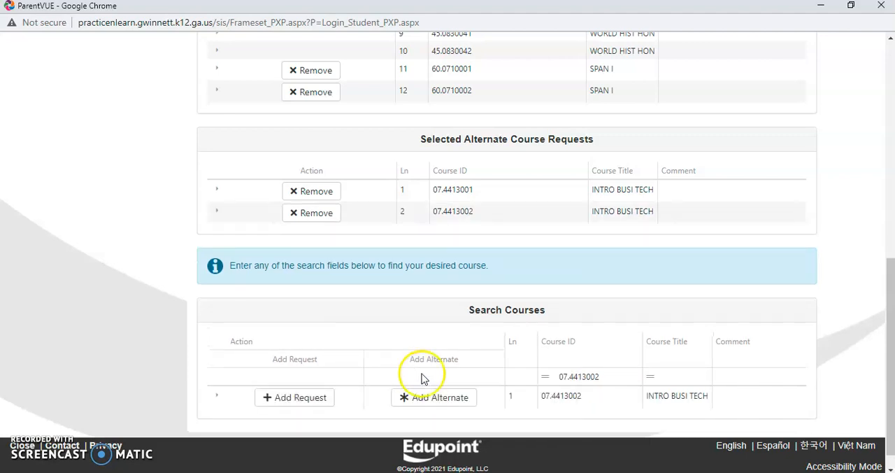
Step: Replace the course ID search with 60.0110001 and add the French I course as an alternate
left_click(604, 378)
key("BackSpace")
key("BackSpace")
key("BackSpace")
key("BackSpace")
key("BackSpace")
key("BackSpace")
key("BackSpace")
key("BackSpace")
key("BackSpace")
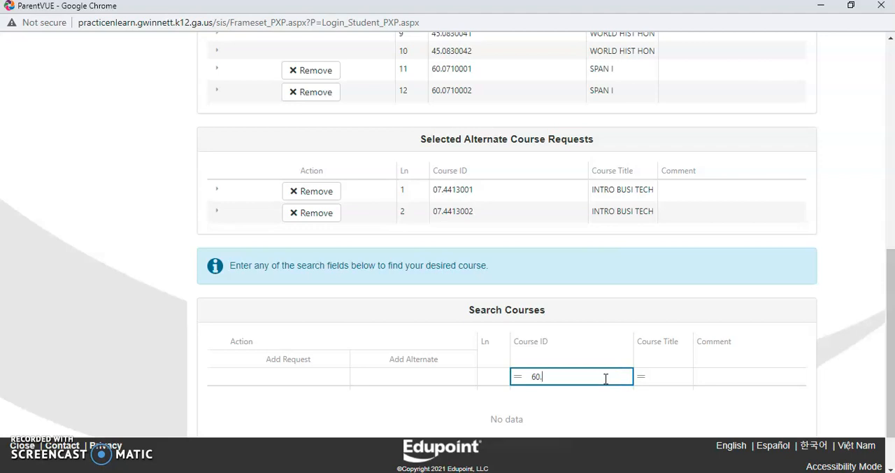
type("60.0110001")
left_click(455, 397)
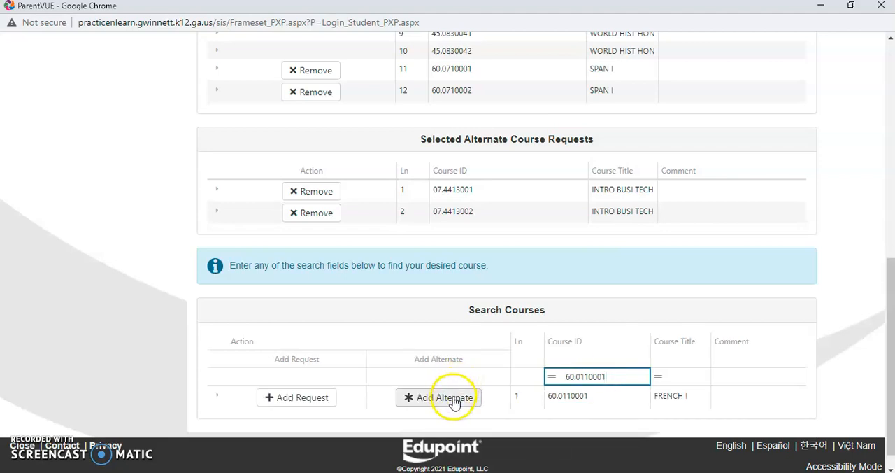
Step: Change the course ID search to 60.0110002 and add the second-semester French I course as an alternate
left_click(615, 398)
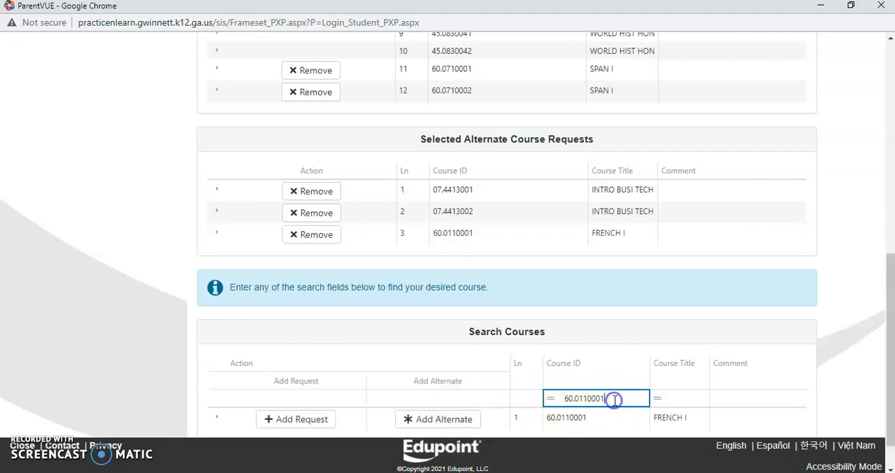
key("BackSpace")
type("2")
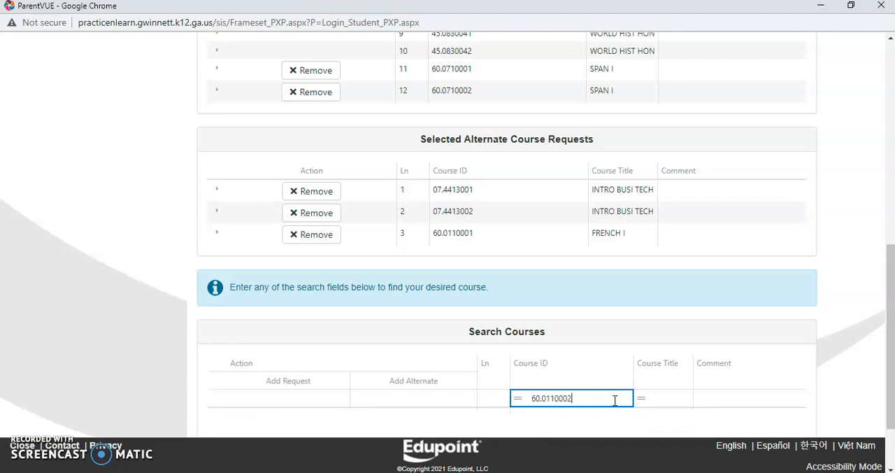
left_click(459, 420)
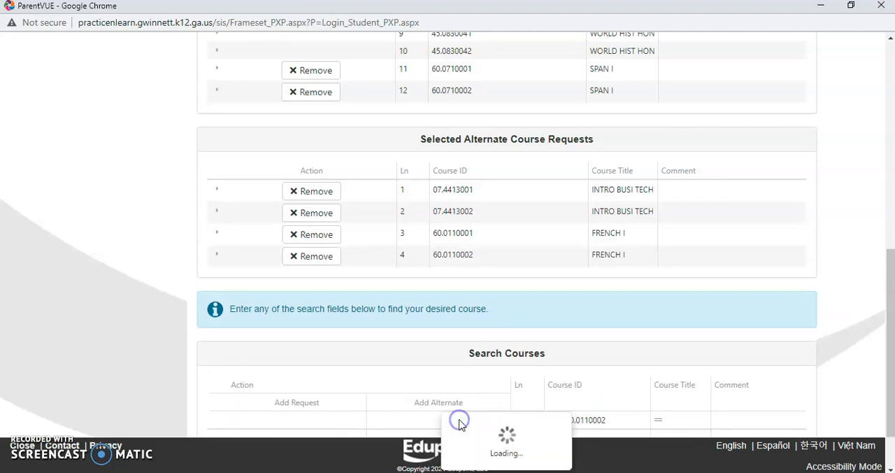
Step: Replace the course ID search with 61.0410001 and add the Latin I course as an alternate
left_click_drag(887, 290, 891, 329)
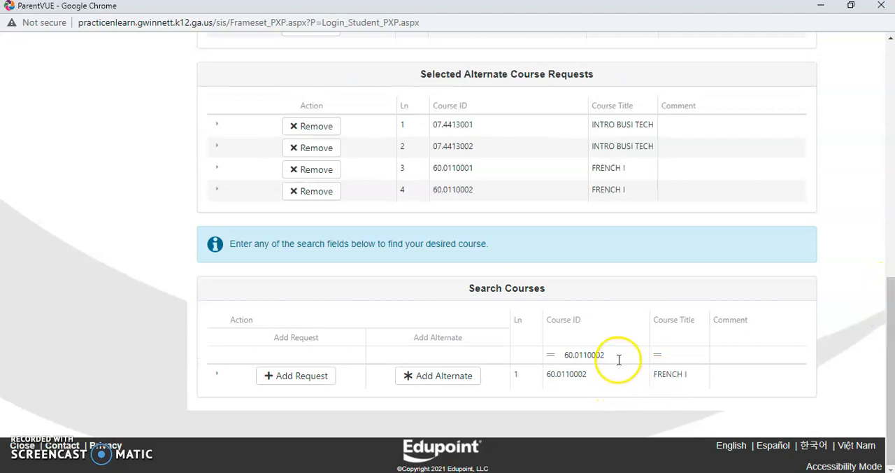
left_click_drag(619, 360, 541, 345)
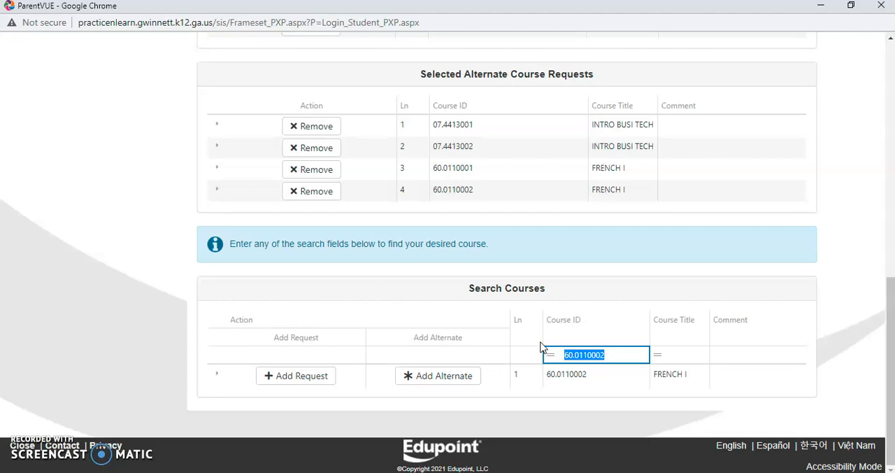
type("61.041")
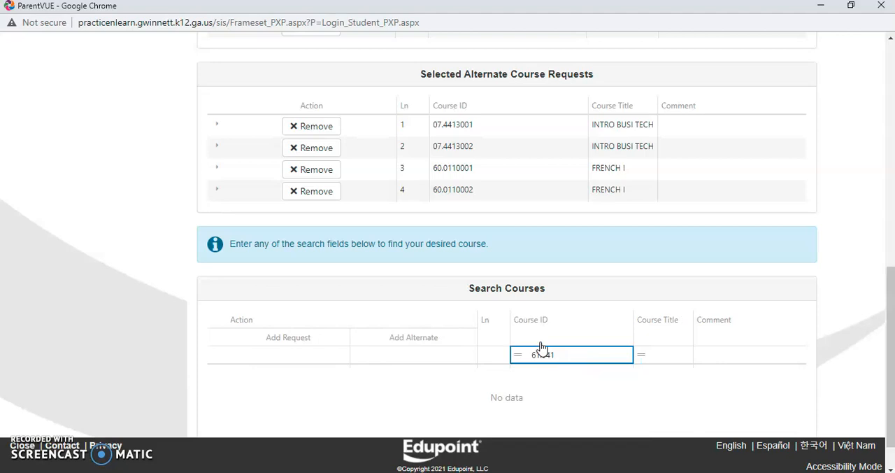
type("0001")
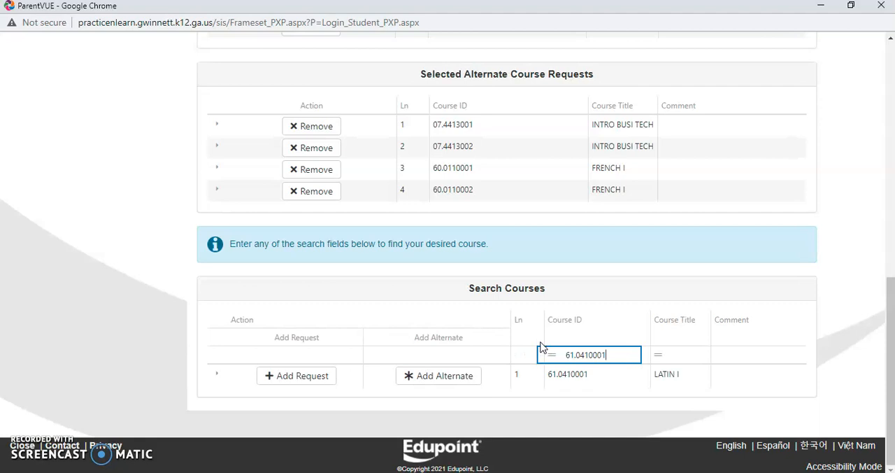
left_click(443, 376)
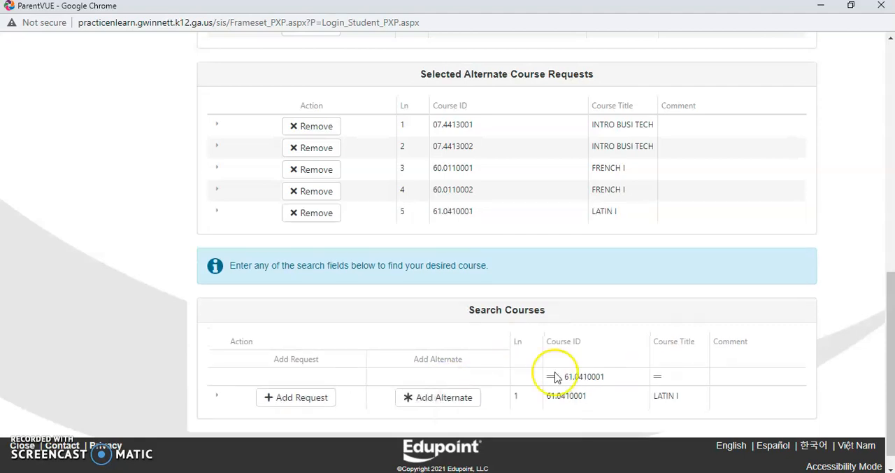
Step: Change the course ID search to 61.0410002 and add the second-semester Latin I course as an alternate
left_click(620, 374)
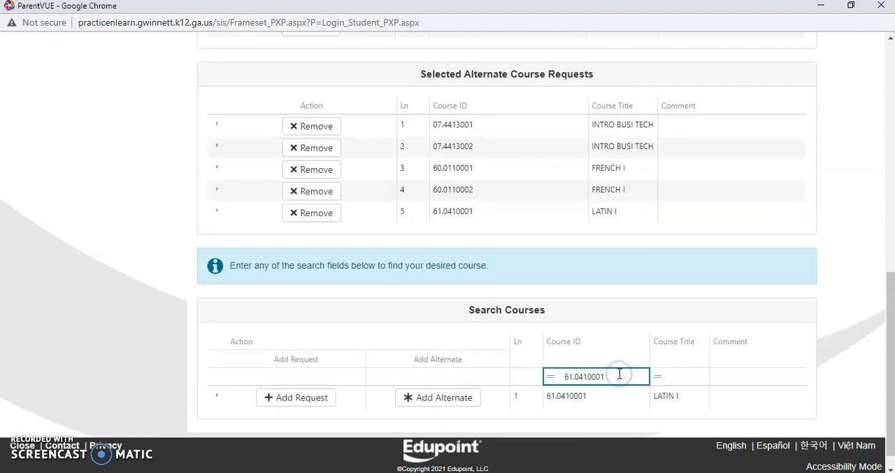
key("BackSpace")
type("2")
left_click(456, 399)
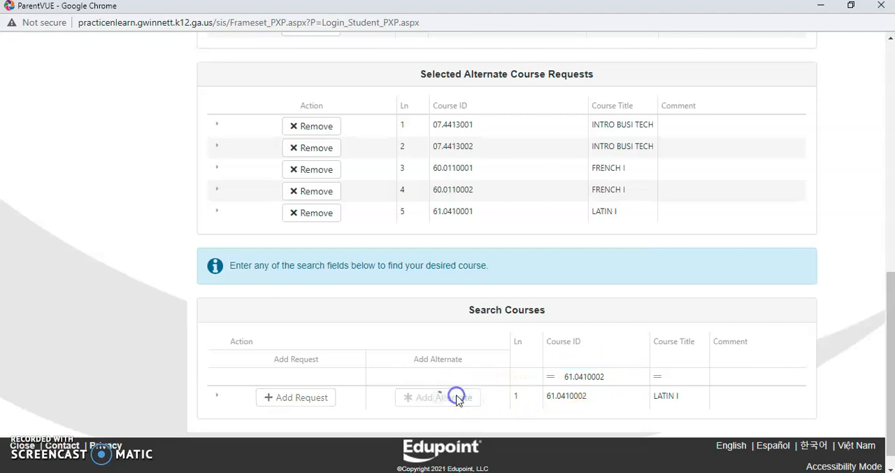
Step: Replace the course ID search with 50.0211001 and add the VIS ART COMP I course as an alternate
left_click_drag(890, 283, 867, 365)
left_click_drag(622, 355, 536, 353)
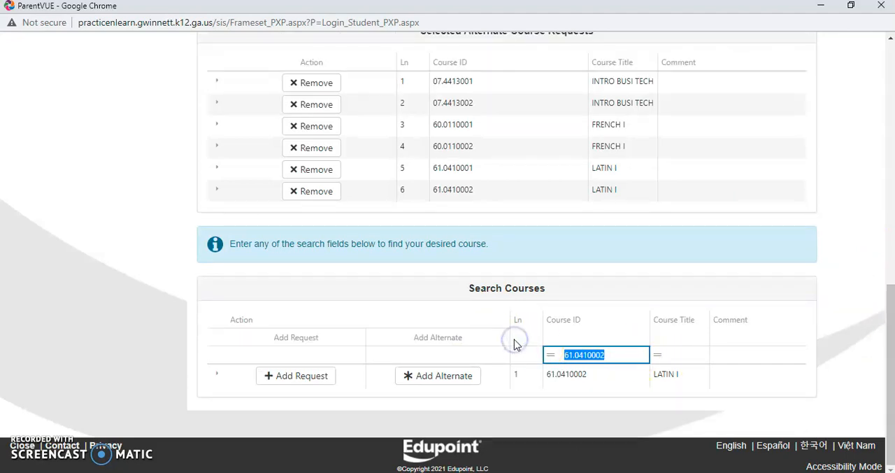
key("BackSpace")
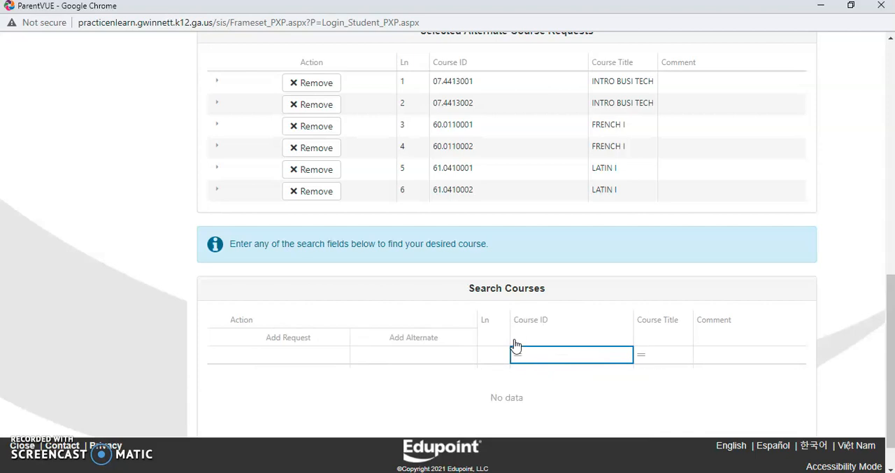
type("50.0211001")
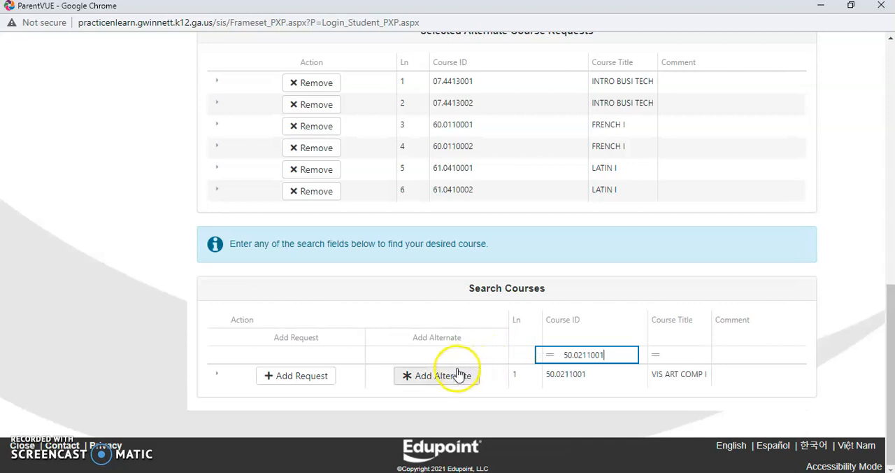
left_click(455, 376)
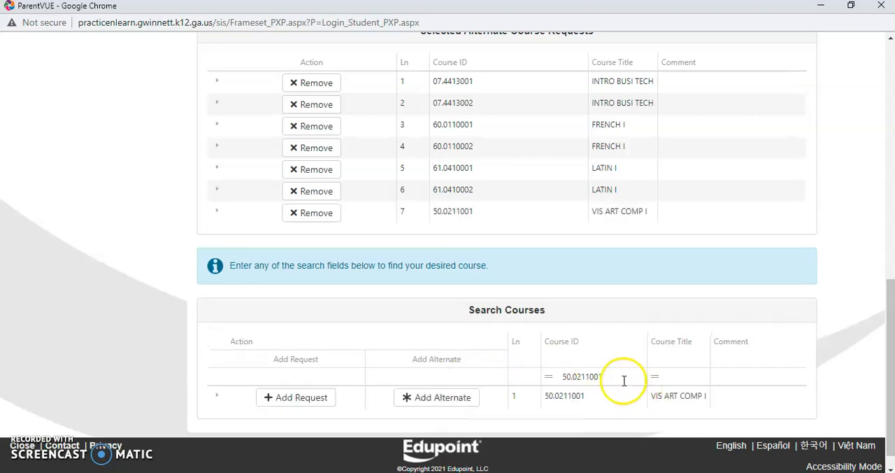
Step: Replace the course ID search with 50.0212001 and add the VIS ART COMP II course as an alternate
left_click_drag(608, 377, 546, 374)
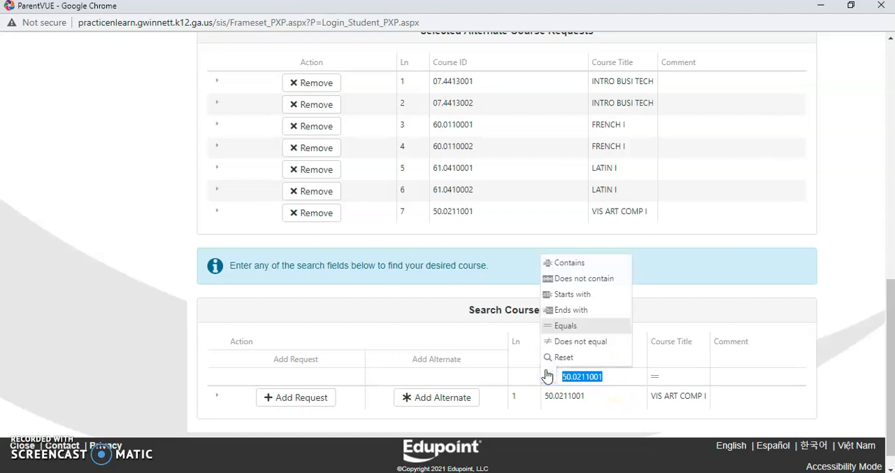
type("50.021")
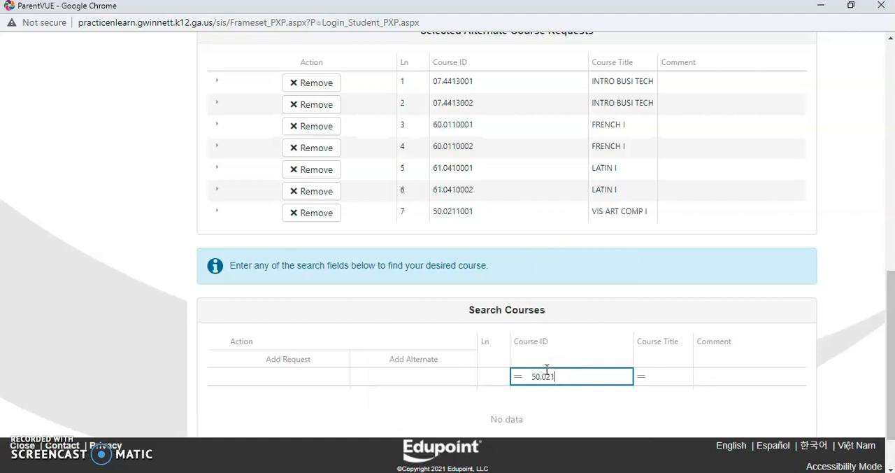
type("2001")
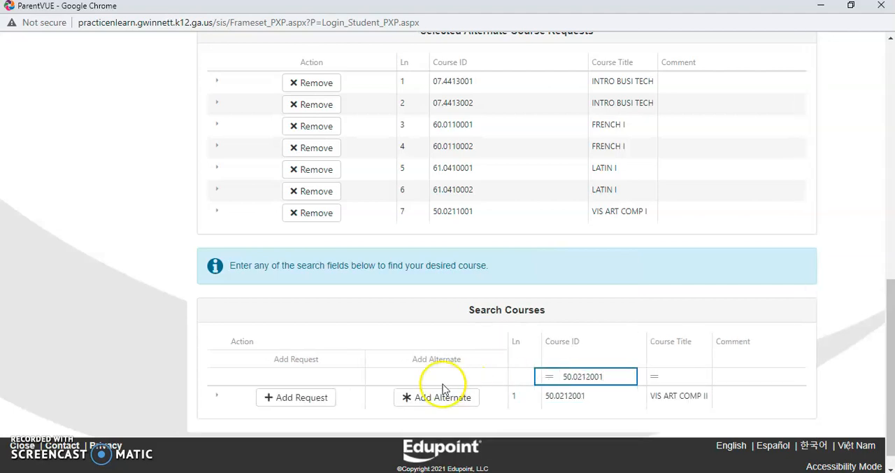
left_click(434, 399)
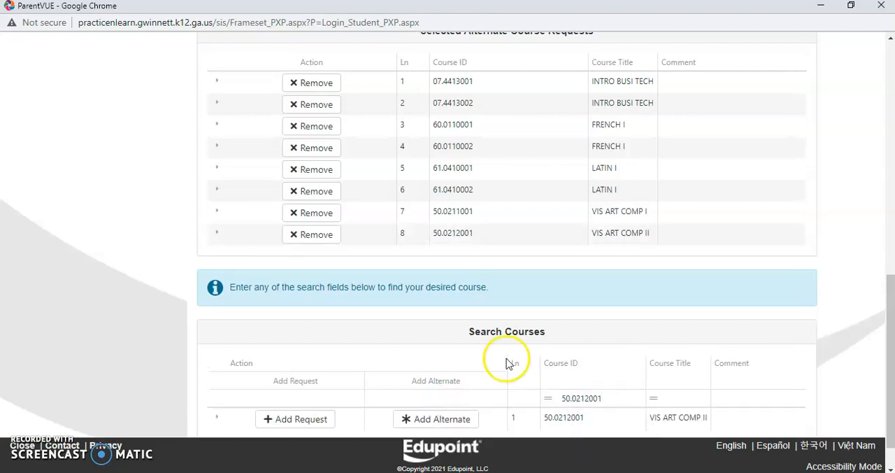
Step: Replace the course ID search with 20.4161001 and add the FOOD/NUTR/WELL course as an alternate
left_click_drag(890, 343, 883, 406)
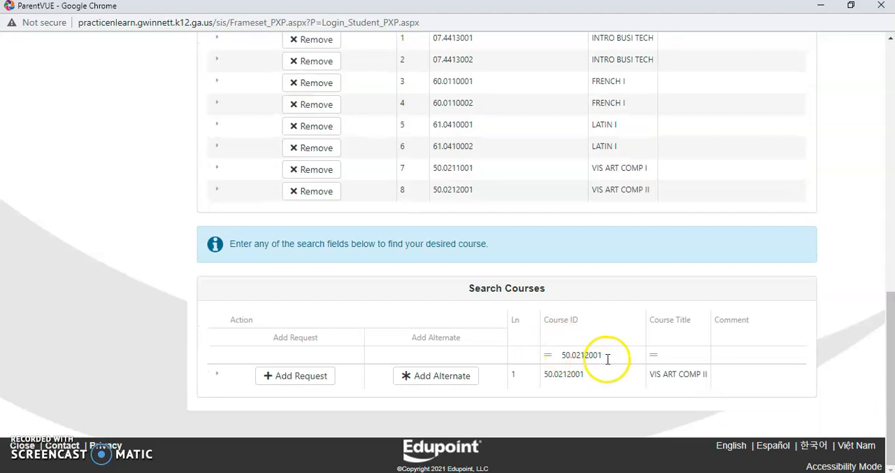
left_click_drag(608, 357, 526, 344)
key("BackSpace")
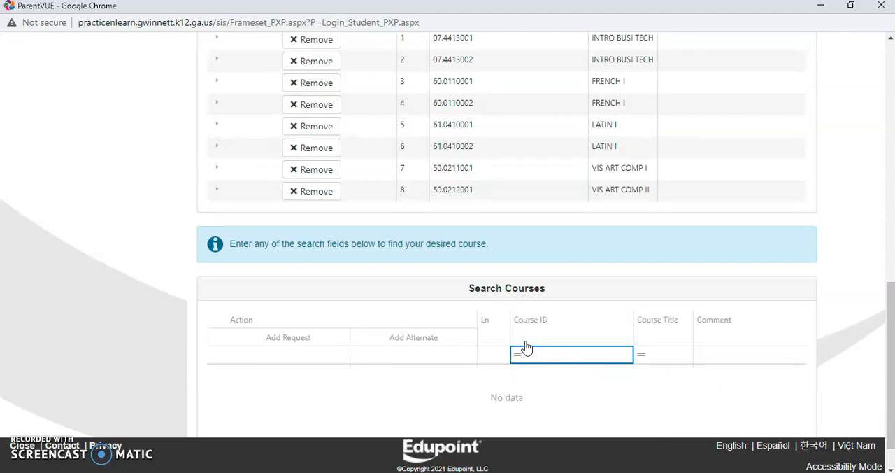
type("20")
type(".4161001")
left_click(455, 376)
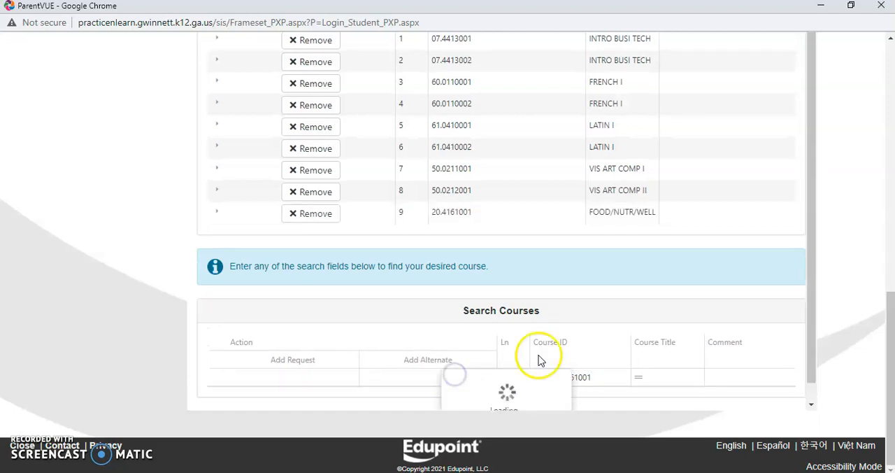
Step: Change the course ID search to 20.4161002, add the second-semester FOOD/NUTR/WELL course as an alternate, and review the selected requests
left_click(604, 377)
key("BackSpace")
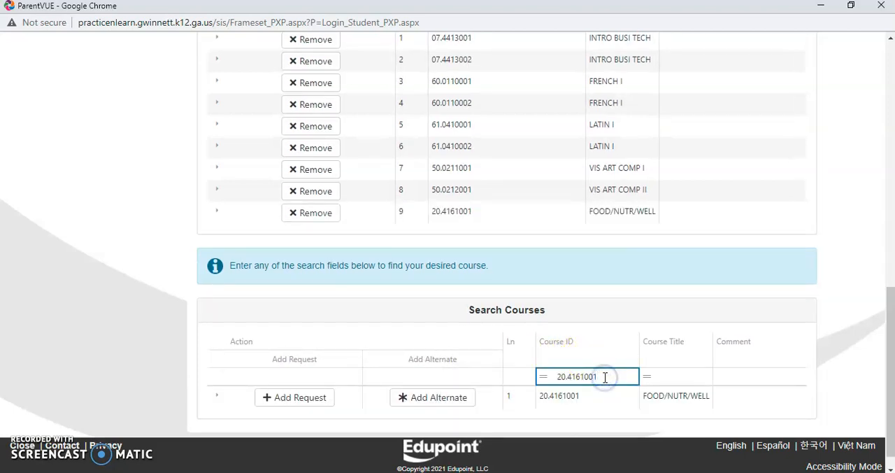
type("2")
left_click(427, 397)
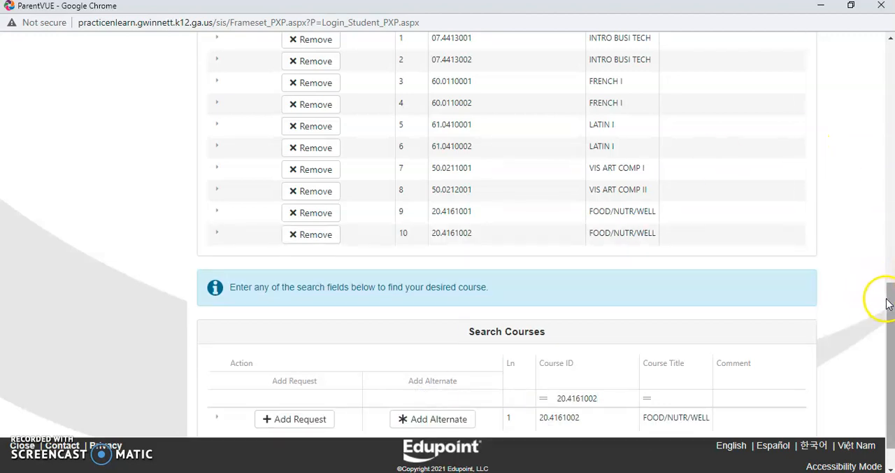
left_click_drag(892, 302, 887, 270)
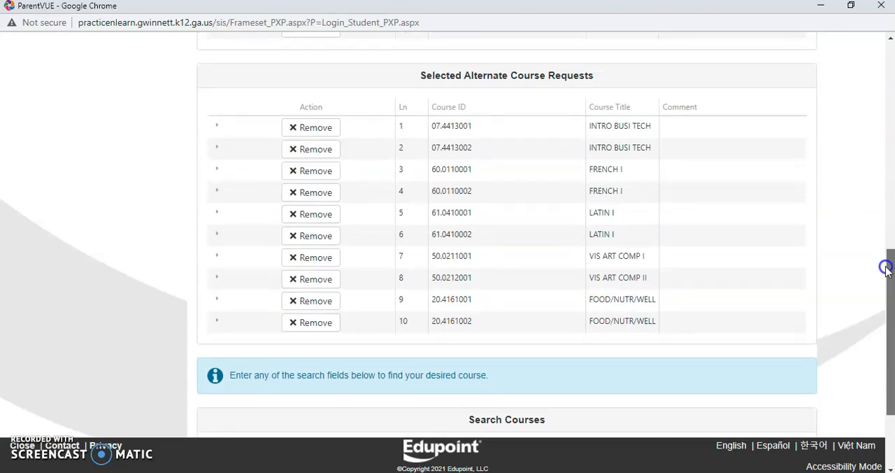
left_click_drag(886, 269, 825, 82)
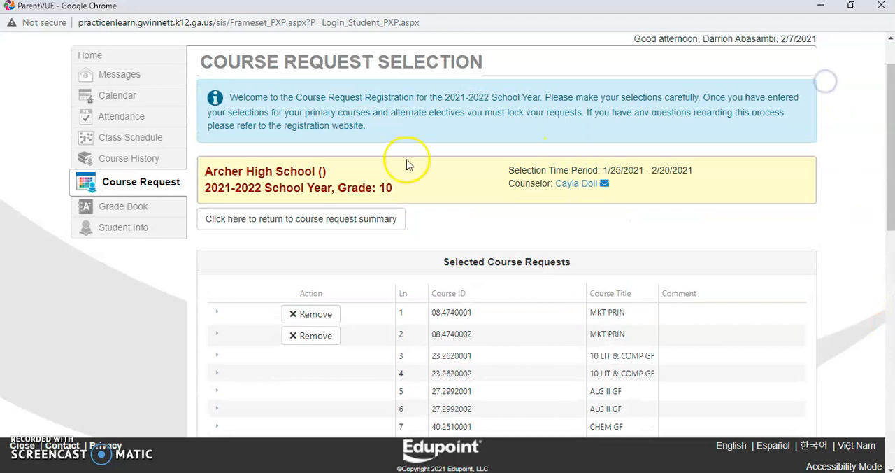
Step: Return to the course request summary and lock the course requests
left_click(294, 219)
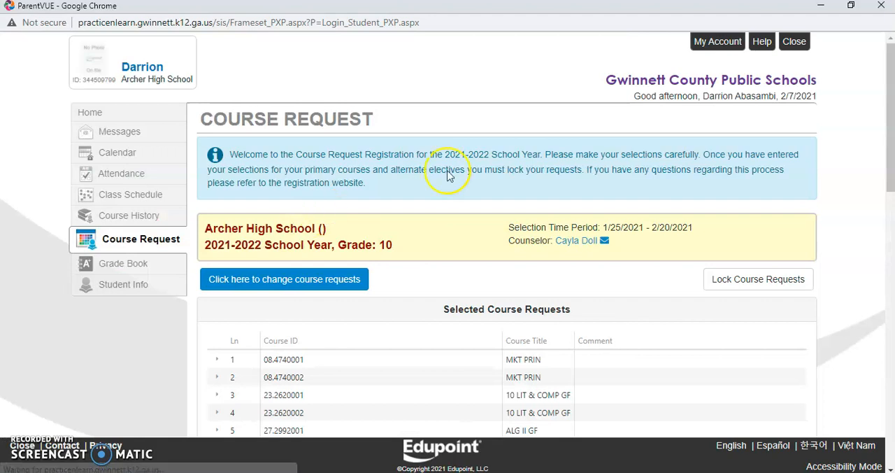
left_click_drag(892, 125, 892, 163)
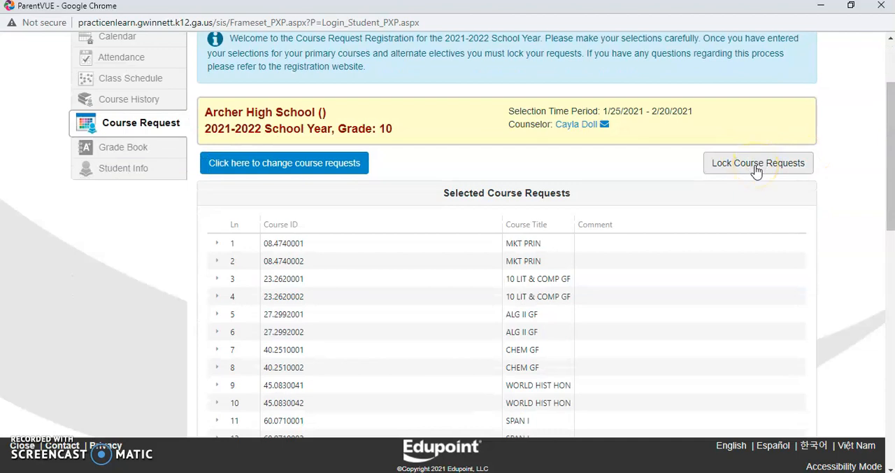
left_click(757, 168)
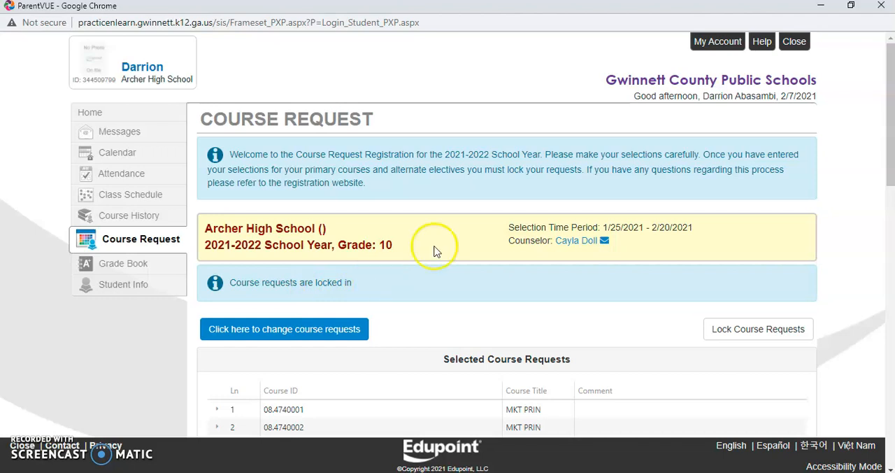
left_click_drag(892, 113, 861, 77)
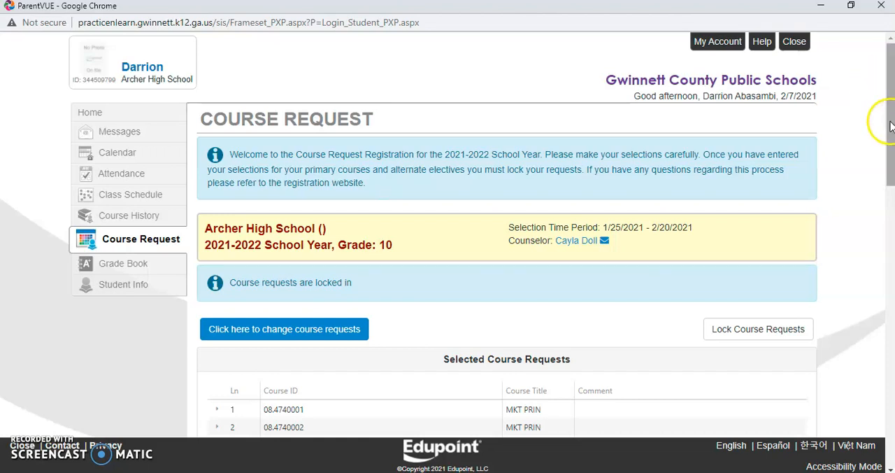
Step: Try to reopen the locked course requests for changes and review the selected courses, alternates and graduation status summary
left_click(327, 329)
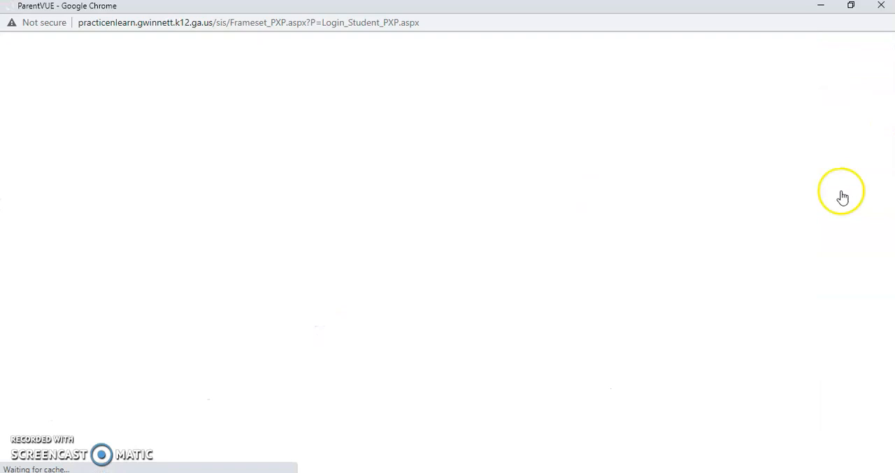
scroll(856, 280, "down", 6)
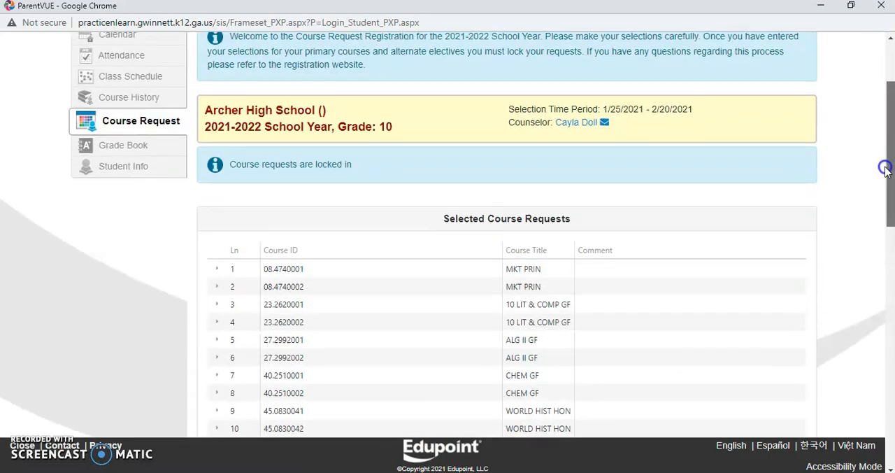
scroll(856, 280, "down", 6)
scroll(876, 390, "up", 2)
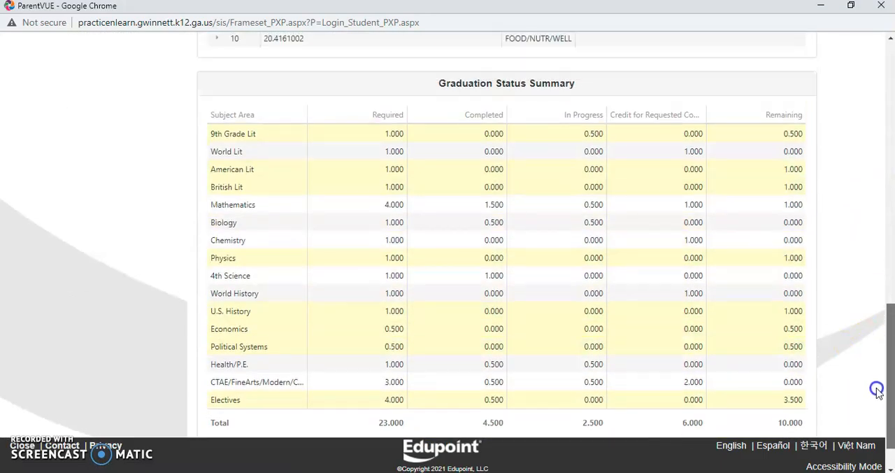
scroll(875, 368, "up", 12)
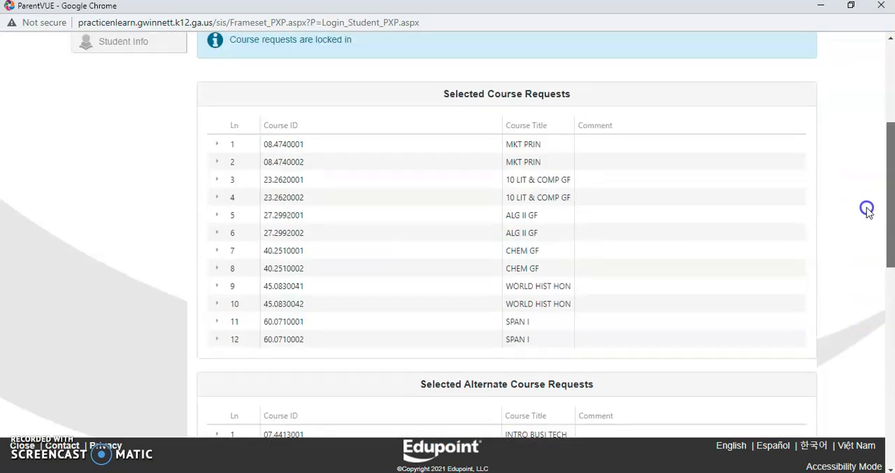
scroll(861, 158, "up", 3)
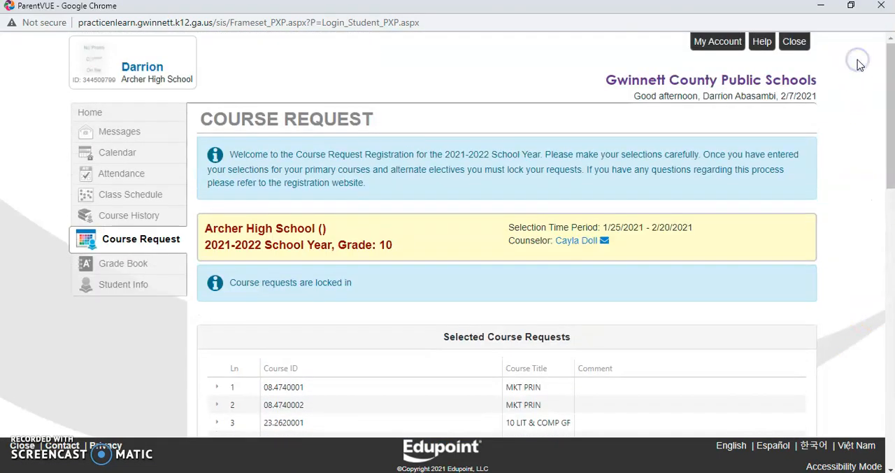